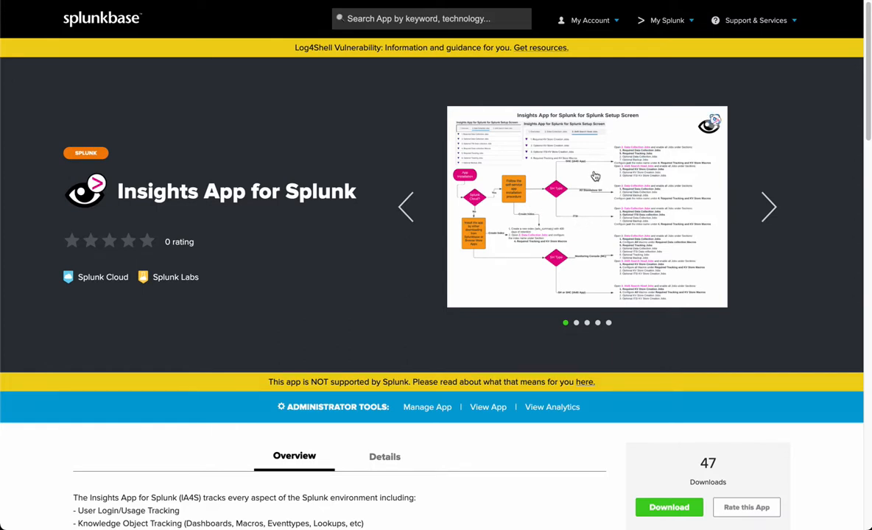
Step: View the enlarged setup flowchart on Splunkbase, switch to the Splunk Enterprise instance and look through its list of apps
{"action": "left_click", "coordinate": [548, 159]}
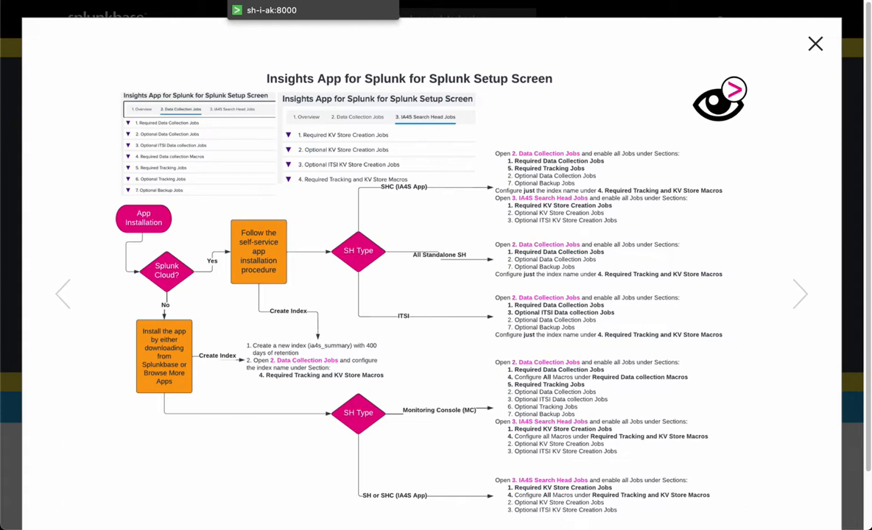
{"action": "left_click", "coordinate": [272, 9]}
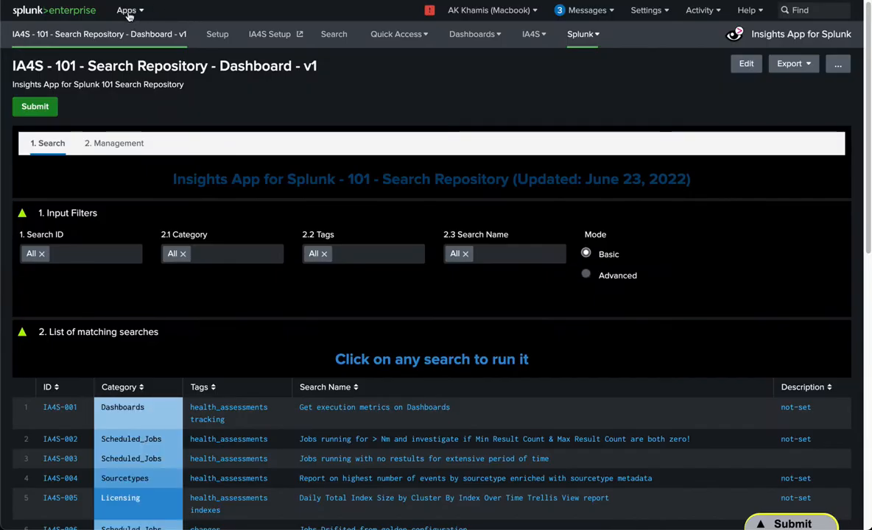
{"action": "left_click", "coordinate": [127, 11]}
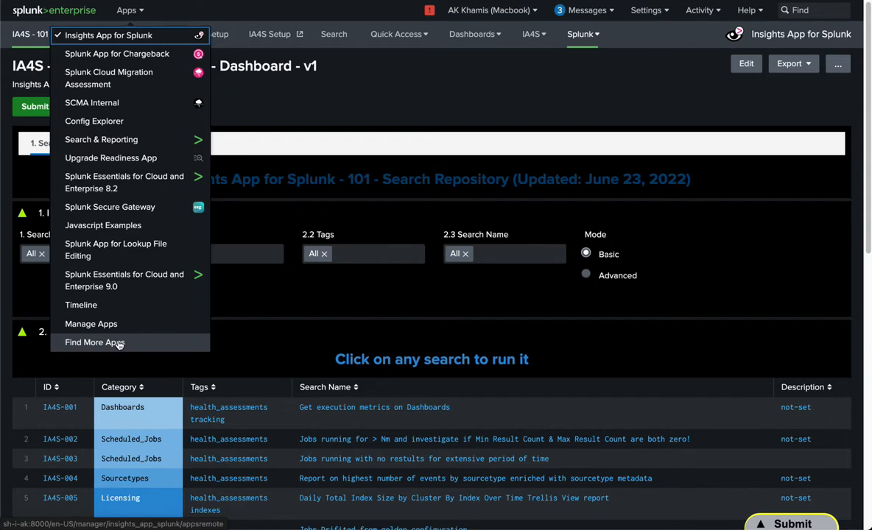
{"action": "left_click", "coordinate": [315, 100]}
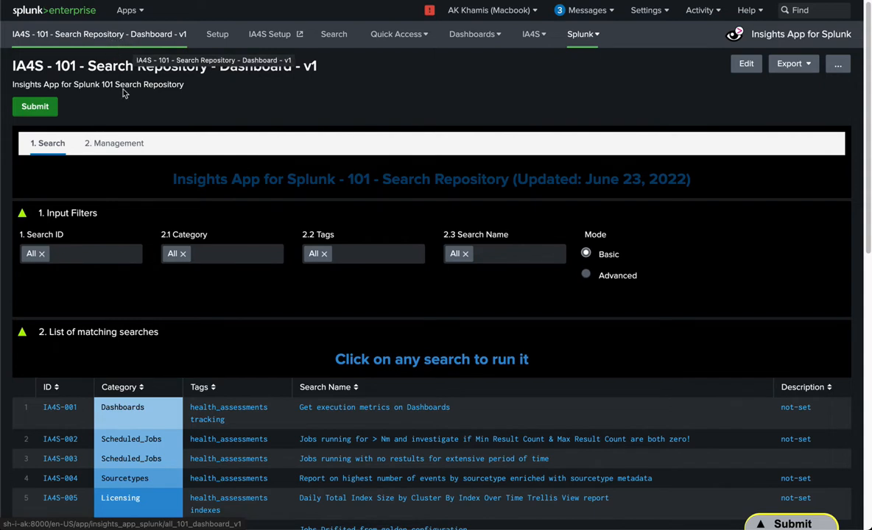
Step: Open the search that upgrades the Insights App 101 DB and uncomment its outputlookup line by removing the gmc_comment wrapper
{"action": "left_click", "coordinate": [125, 146]}
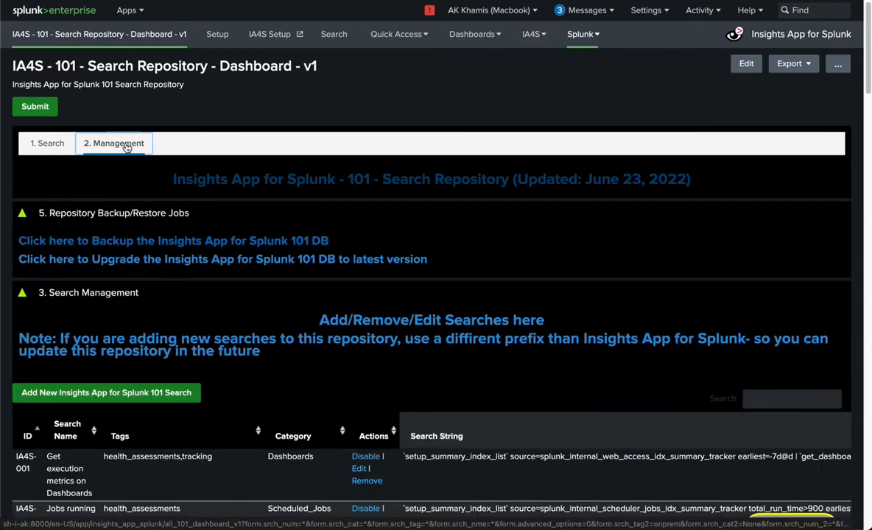
{"action": "left_click", "coordinate": [132, 262]}
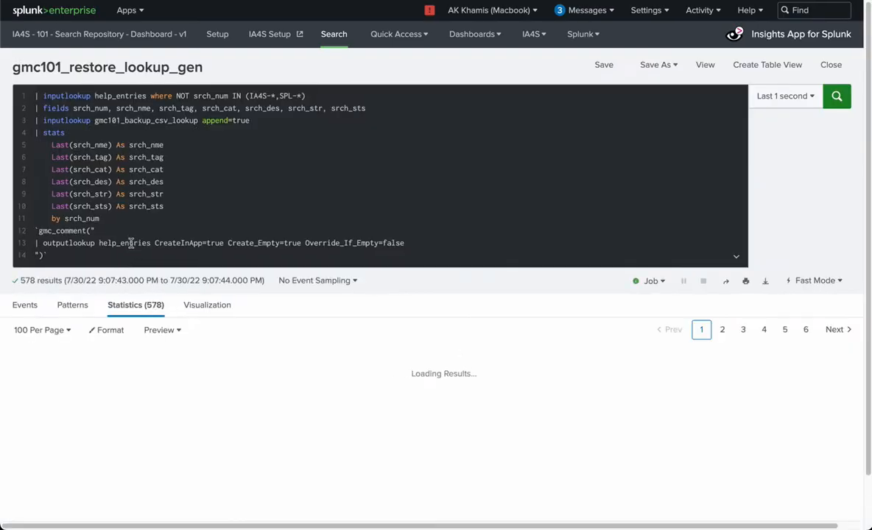
{"action": "left_click_drag", "start_coordinate": [104, 230], "coordinate": [35, 231]}
{"action": "key", "text": "BackSpace"}
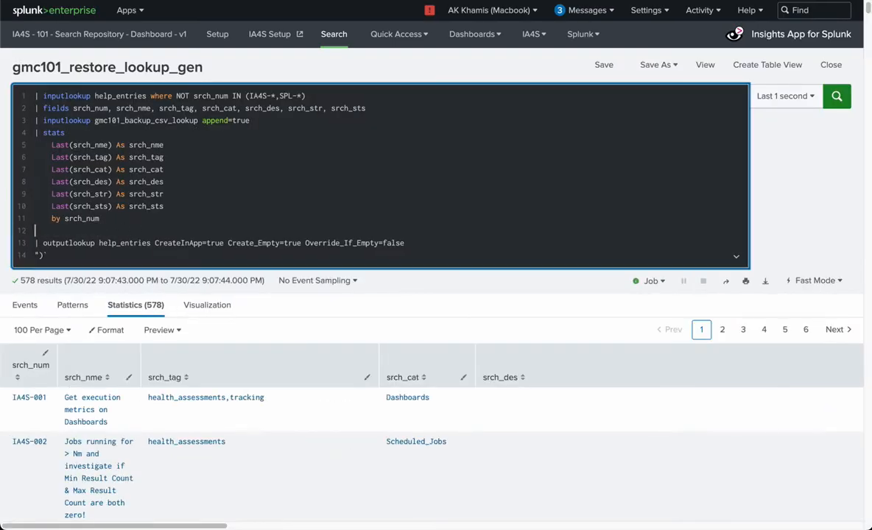
{"action": "left_click_drag", "start_coordinate": [72, 261], "coordinate": [3, 263]}
{"action": "key", "text": "BackSpace"}
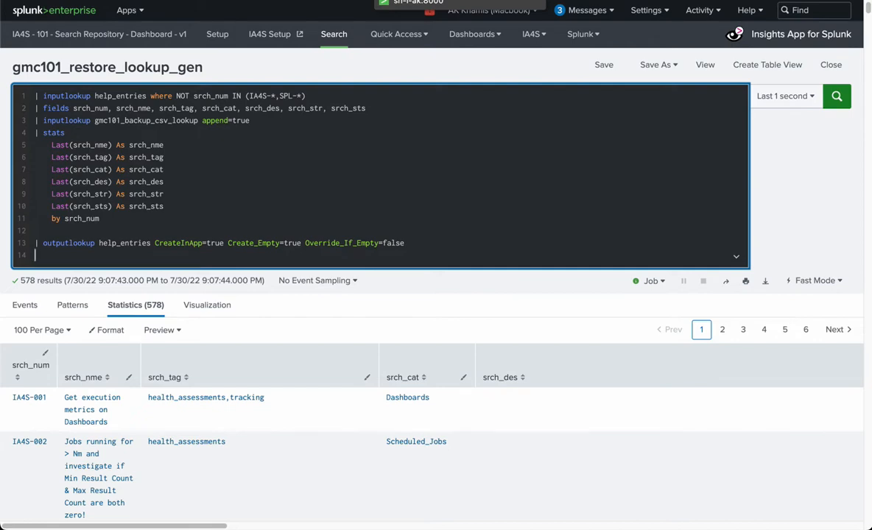
Step: Return to the Search Repository dashboard and open the Data Collection Jobs section of the app's setup screen
{"action": "left_click", "coordinate": [401, 1]}
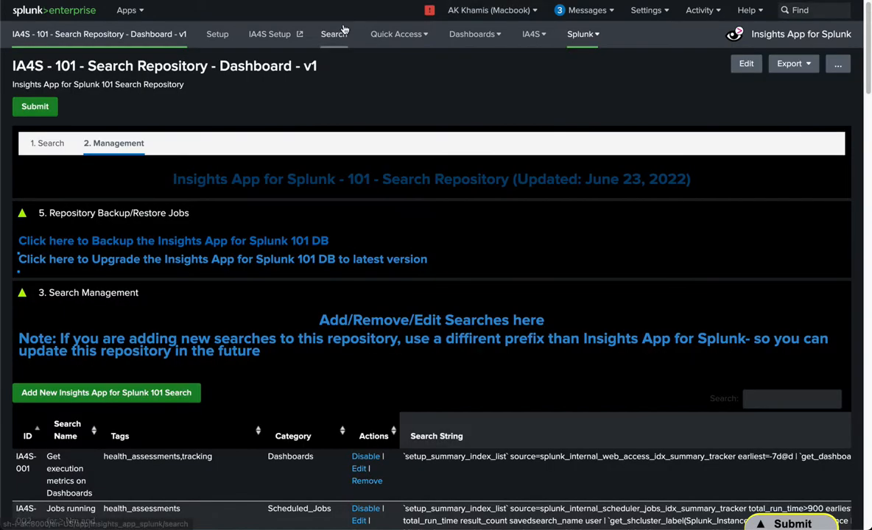
{"action": "left_click", "coordinate": [219, 35]}
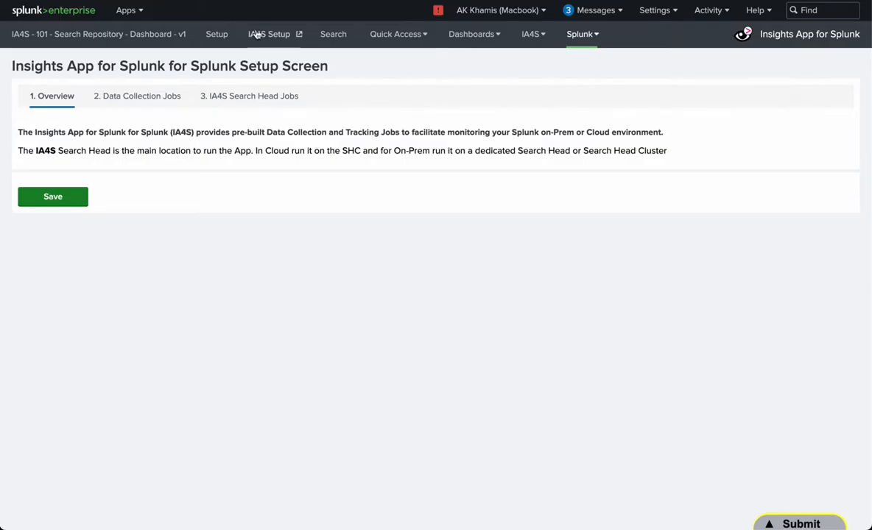
{"action": "left_click", "coordinate": [151, 104]}
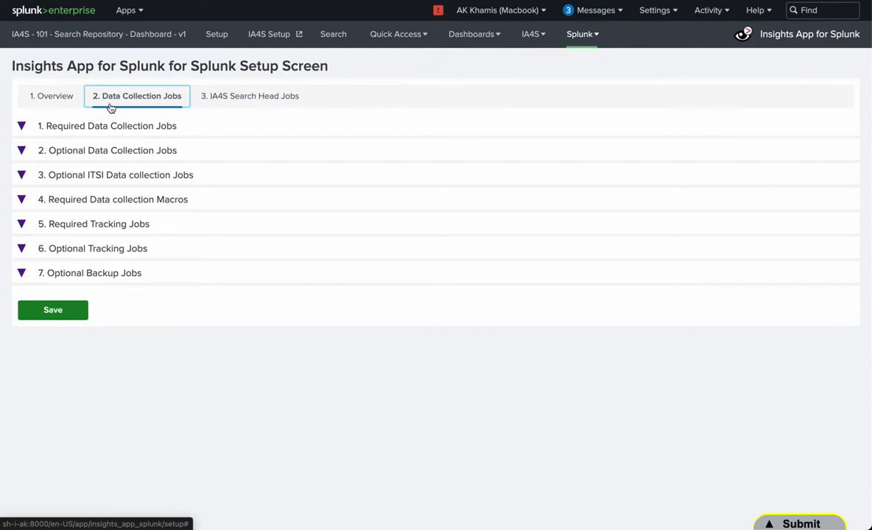
Step: Examine the Required Data Collection Jobs and where to enable them for Cloud and On-Prem, leaving the section collapsed
{"action": "left_click", "coordinate": [116, 127]}
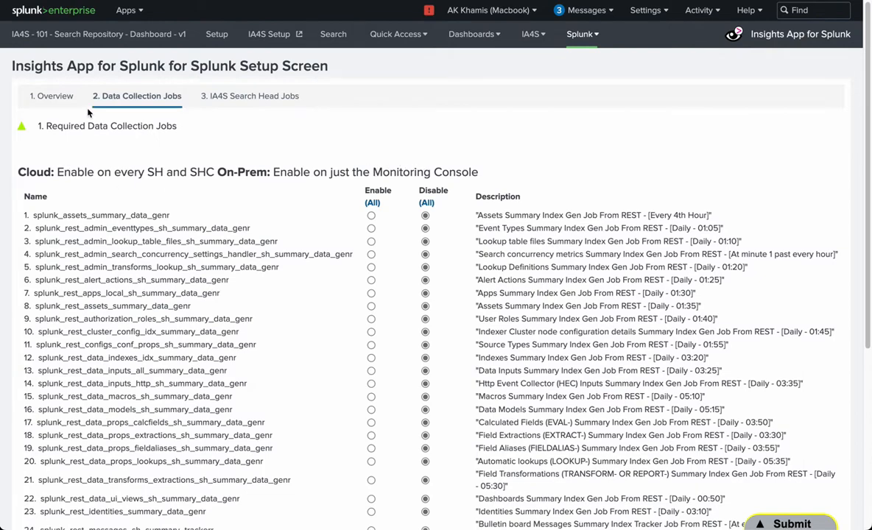
{"action": "left_click", "coordinate": [96, 128]}
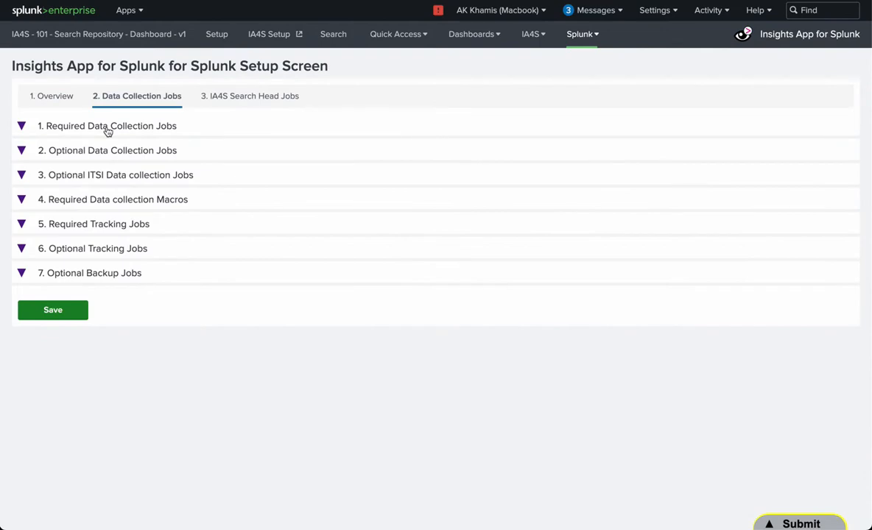
{"action": "left_click", "coordinate": [107, 129]}
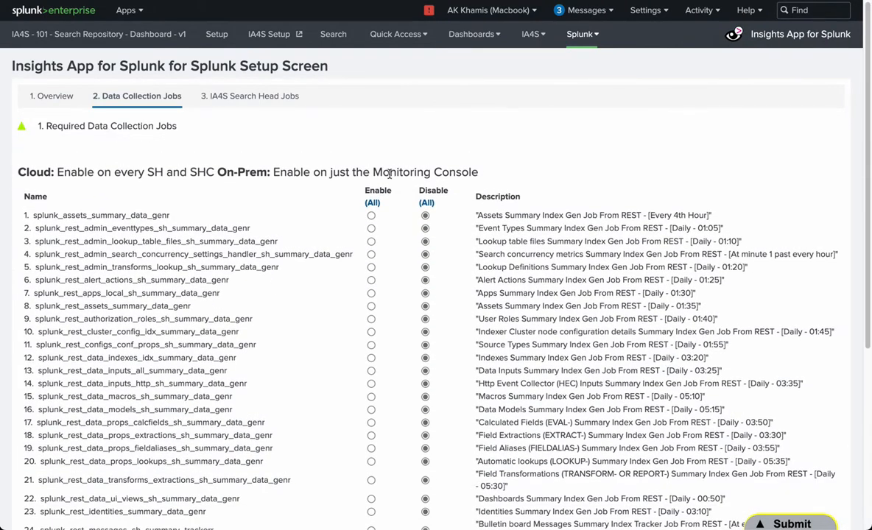
{"action": "left_click", "coordinate": [136, 128]}
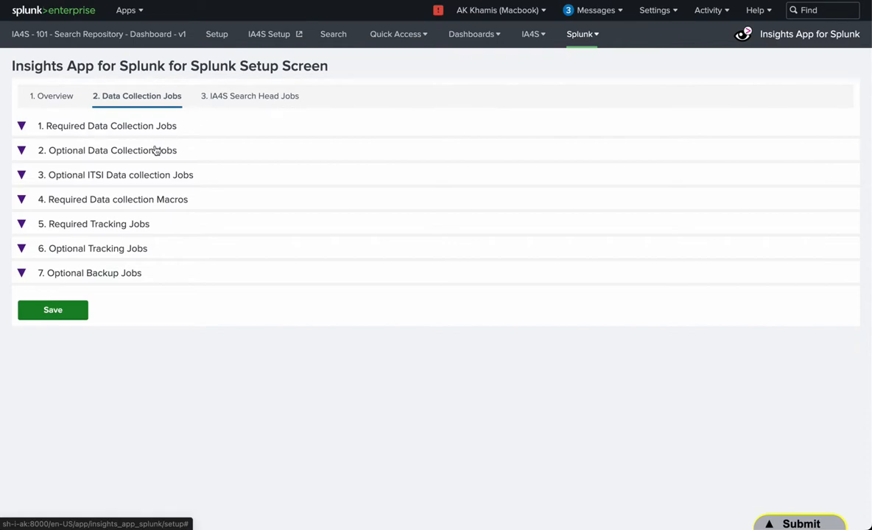
{"action": "left_click", "coordinate": [124, 130]}
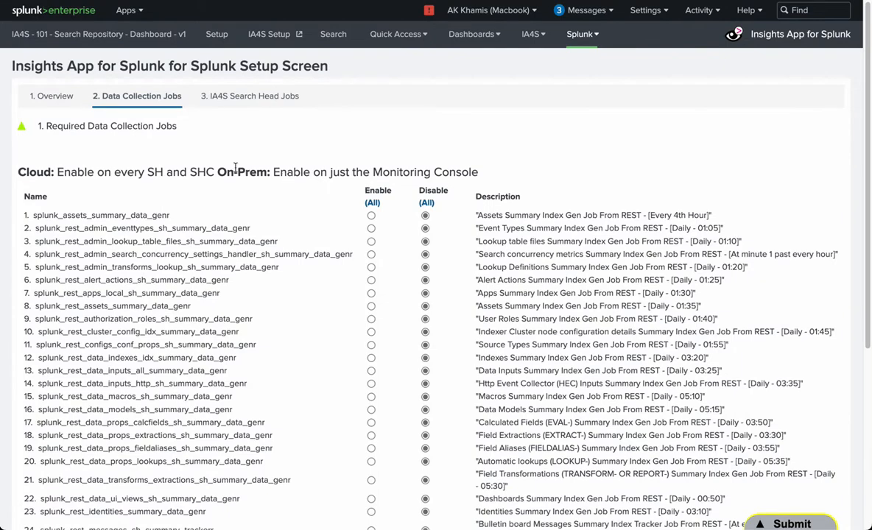
{"action": "left_click", "coordinate": [109, 128]}
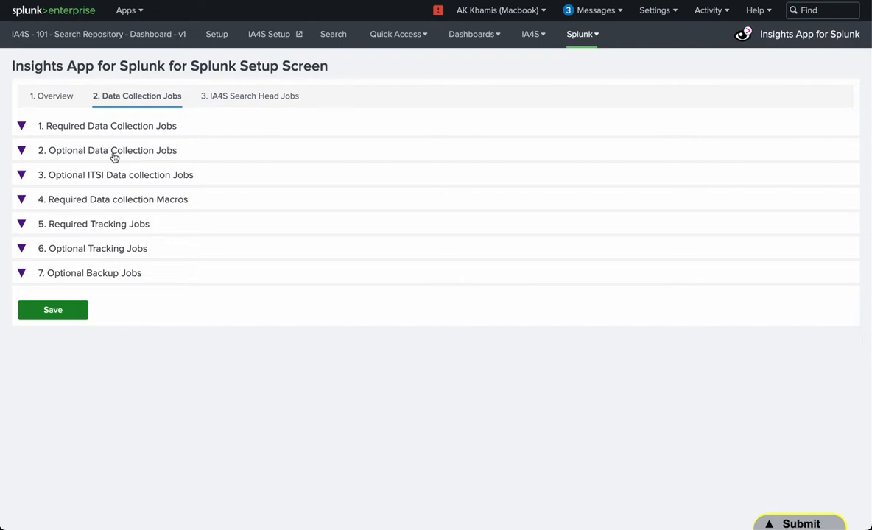
Step: Review the Optional ITSI Data collection Jobs and their Cloud enablement instruction, leaving the section collapsed
{"action": "left_click", "coordinate": [112, 176]}
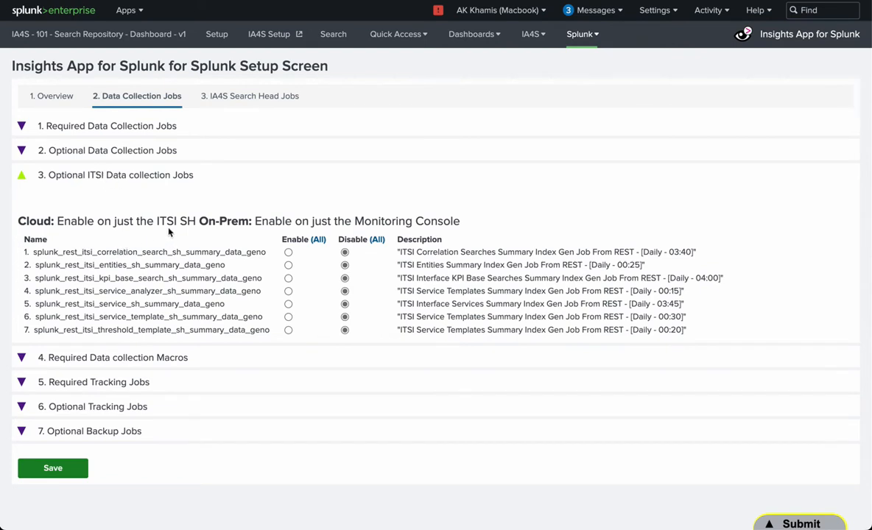
{"action": "left_click_drag", "start_coordinate": [197, 221], "coordinate": [56, 221]}
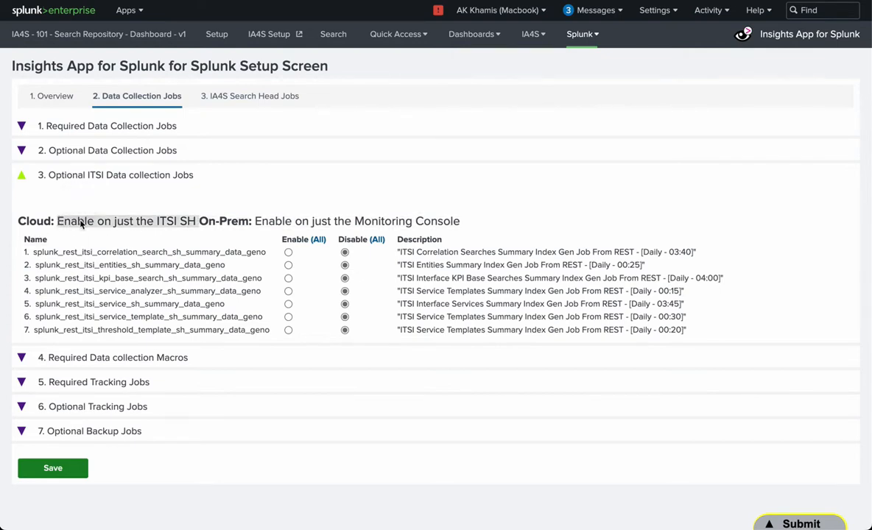
{"action": "left_click", "coordinate": [84, 181]}
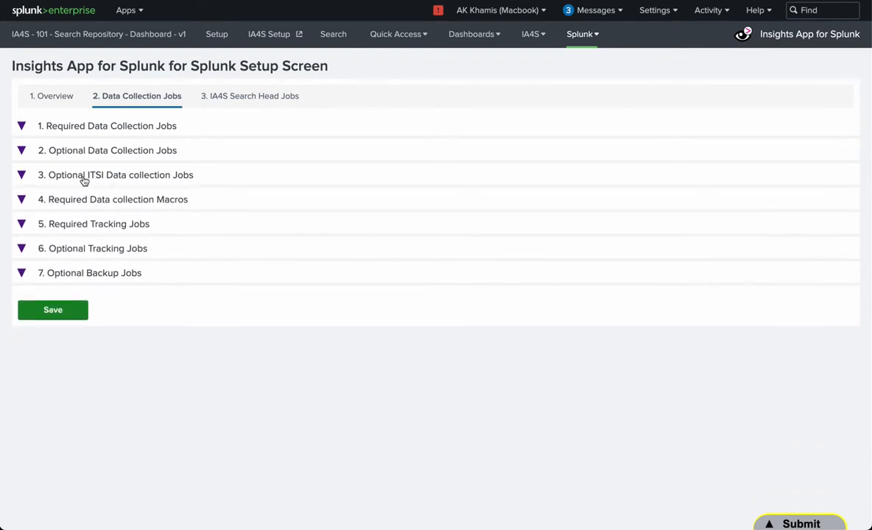
Step: Expand the Required Data collection Macros and examine the index name in the setup_summary_index definition
{"action": "left_click", "coordinate": [103, 200]}
{"action": "scroll", "coordinate": [104, 204], "scroll_direction": "down", "scroll_amount": 2}
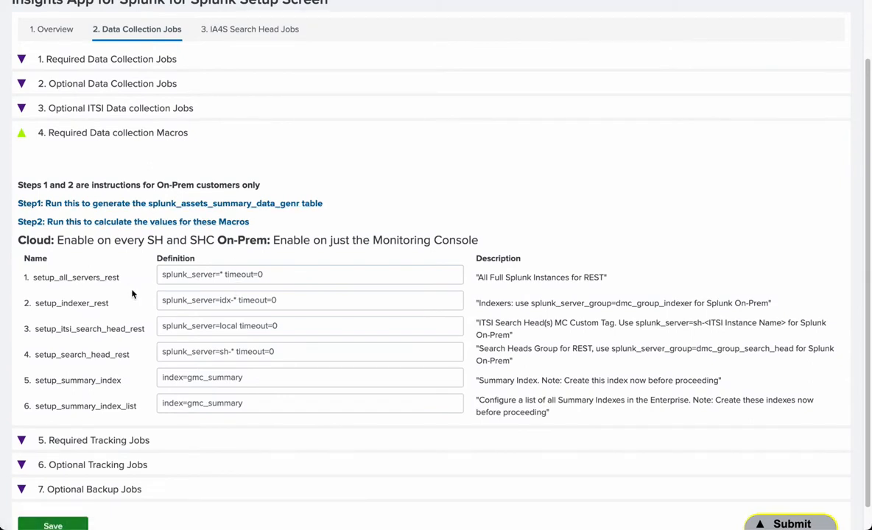
{"action": "left_click", "coordinate": [234, 378]}
{"action": "double_click", "coordinate": [234, 378]}
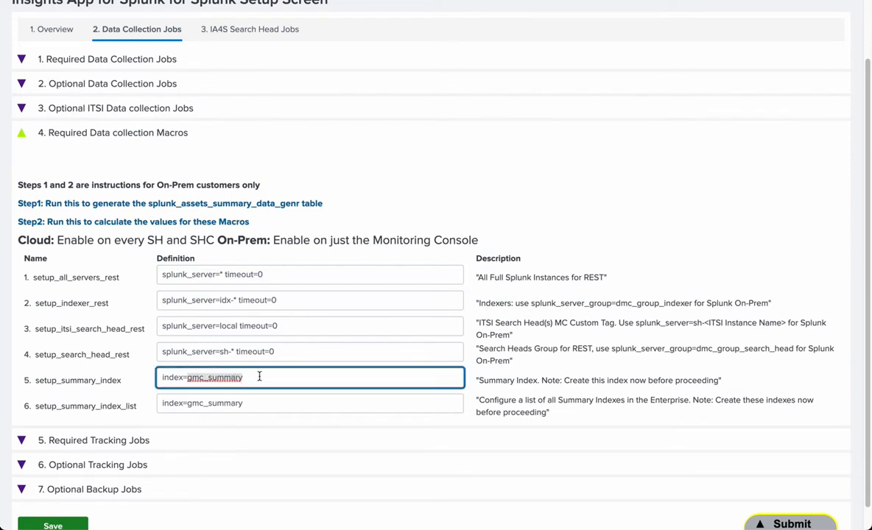
{"action": "left_click", "coordinate": [260, 377]}
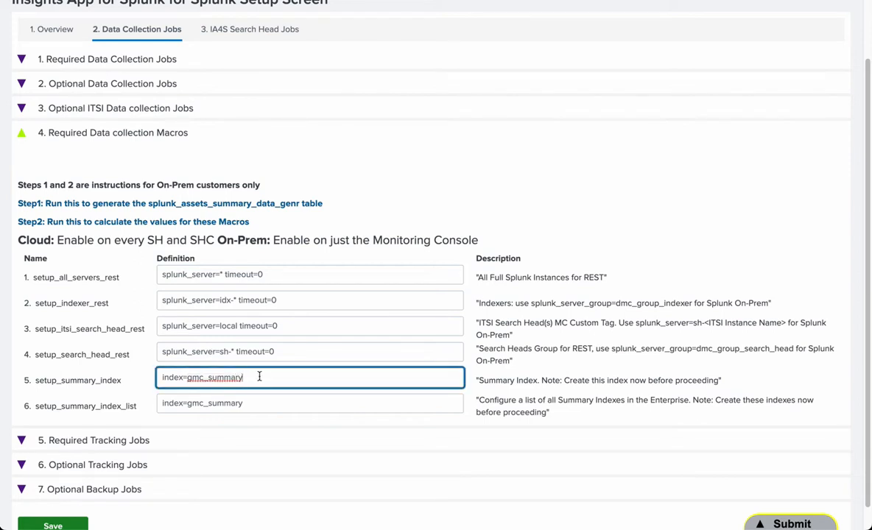
{"action": "left_click", "coordinate": [205, 379]}
{"action": "left_click", "coordinate": [112, 338]}
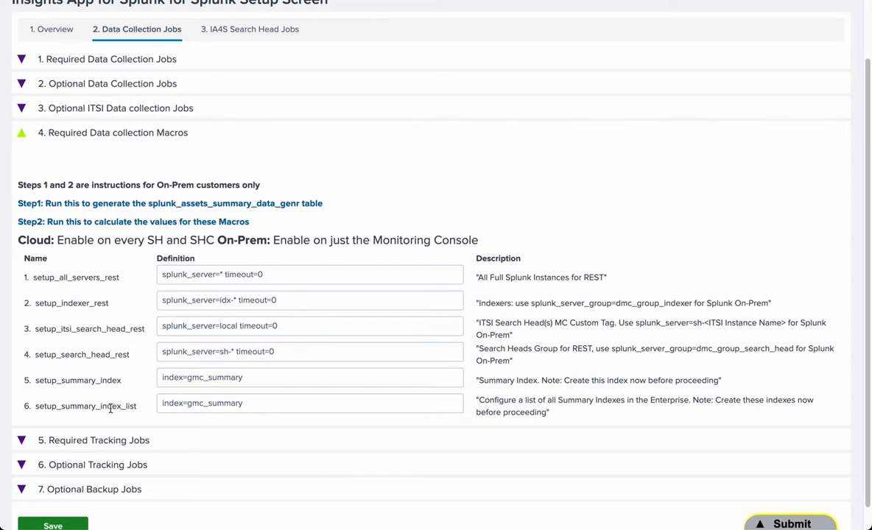
Step: Run the two On-Prem searches that generate the splunk_assets_summary_data_genr table and calculate the macro values
{"action": "left_click", "coordinate": [210, 206]}
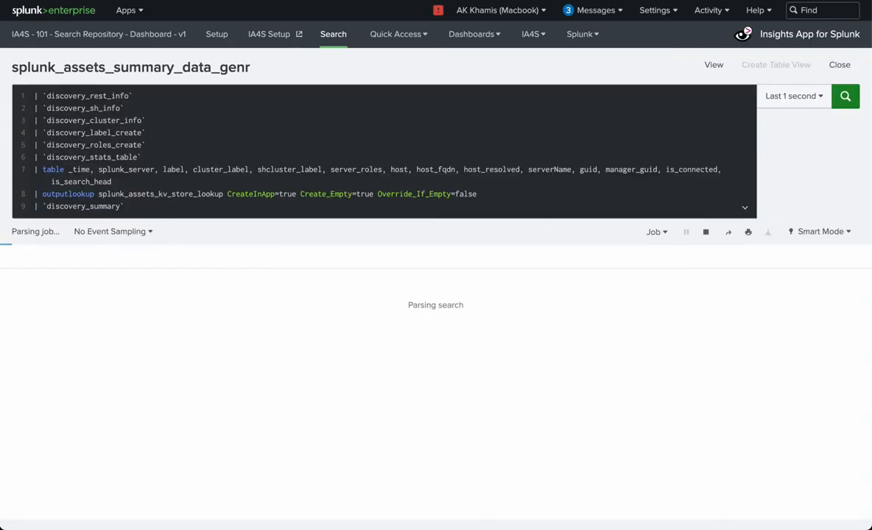
{"action": "key", "text": "ctrl+shift+Tab"}
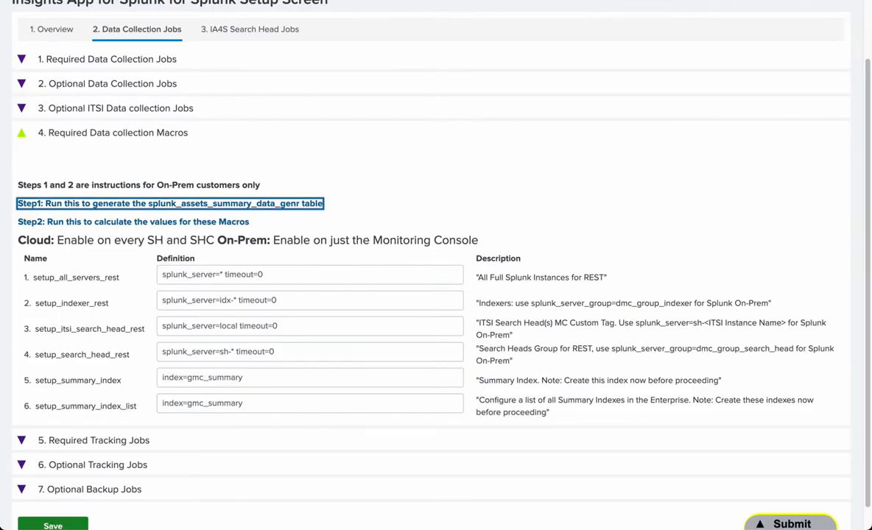
{"action": "left_click", "coordinate": [227, 222]}
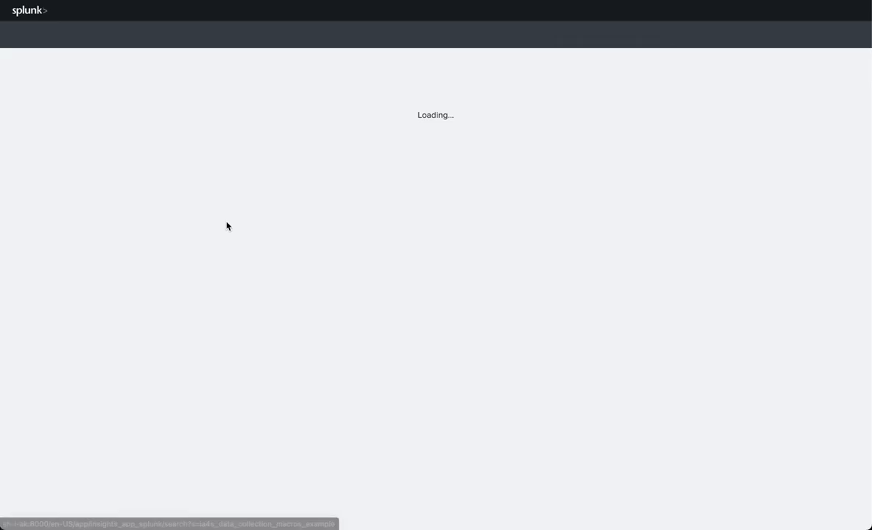
{"action": "scroll", "coordinate": [227, 223], "scroll_direction": "down", "scroll_amount": 3}
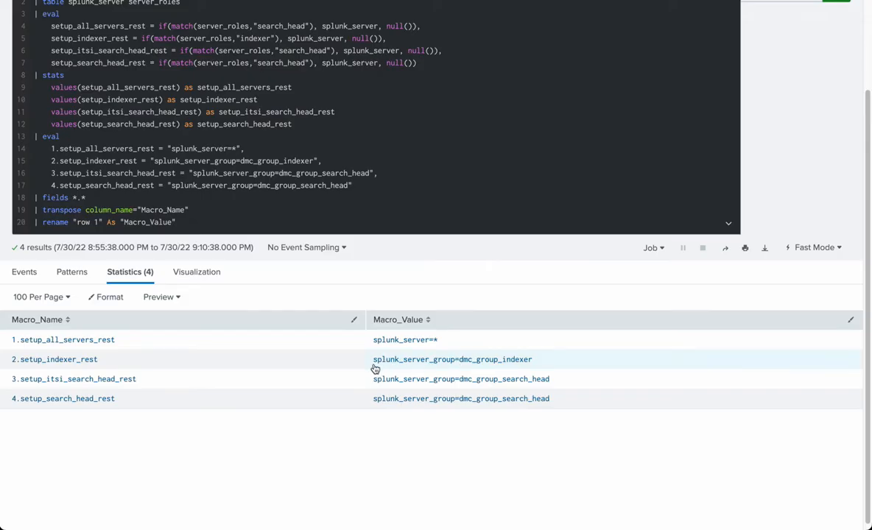
Step: Copy the calculated indexer value into the setup_indexer_rest definition, making it "splunk_server_group=dmc_group_indexer timeout=0"
{"action": "left_click_drag", "start_coordinate": [366, 367], "coordinate": [548, 361]}
{"action": "key", "text": "ctrl+c"}
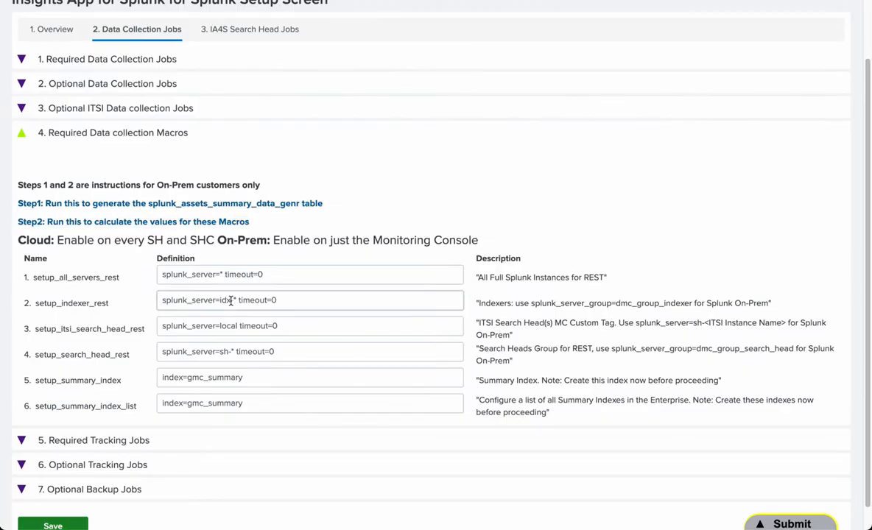
{"action": "triple_click", "coordinate": [230, 301]}
{"action": "left_click", "coordinate": [247, 301]}
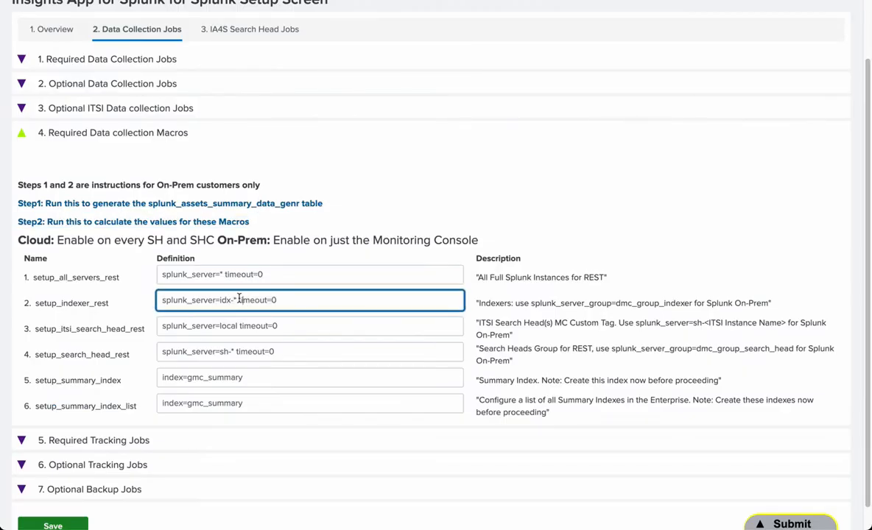
{"action": "left_click_drag", "start_coordinate": [237, 300], "coordinate": [127, 302]}
{"action": "key", "text": "ctrl+v"}
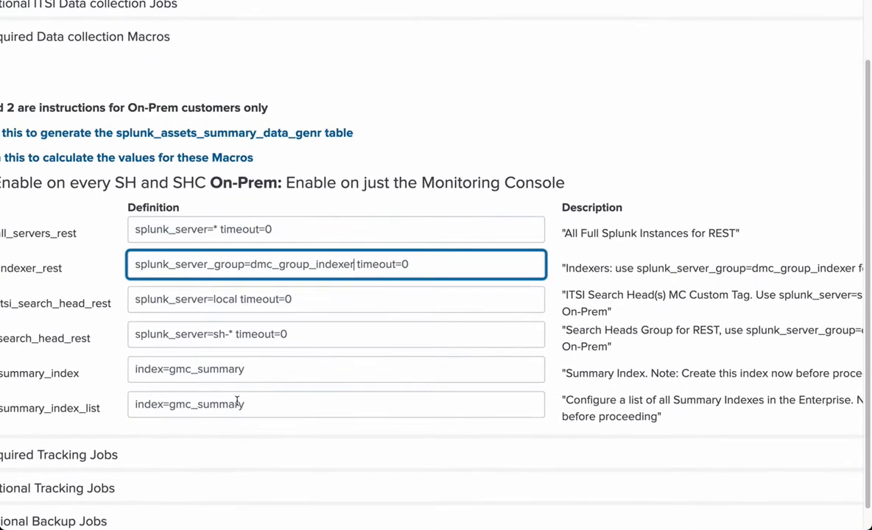
Step: Check the server values in the ITSI and search head macro definitions, and undo the setup_indexer_rest change
{"action": "left_click", "coordinate": [237, 301]}
{"action": "left_click_drag", "start_coordinate": [236, 300], "coordinate": [97, 302]}
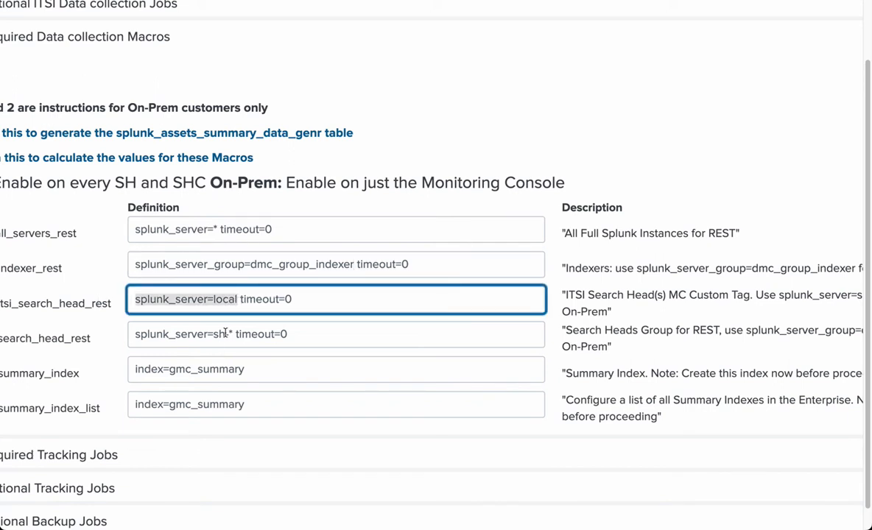
{"action": "left_click_drag", "start_coordinate": [233, 334], "coordinate": [132, 332]}
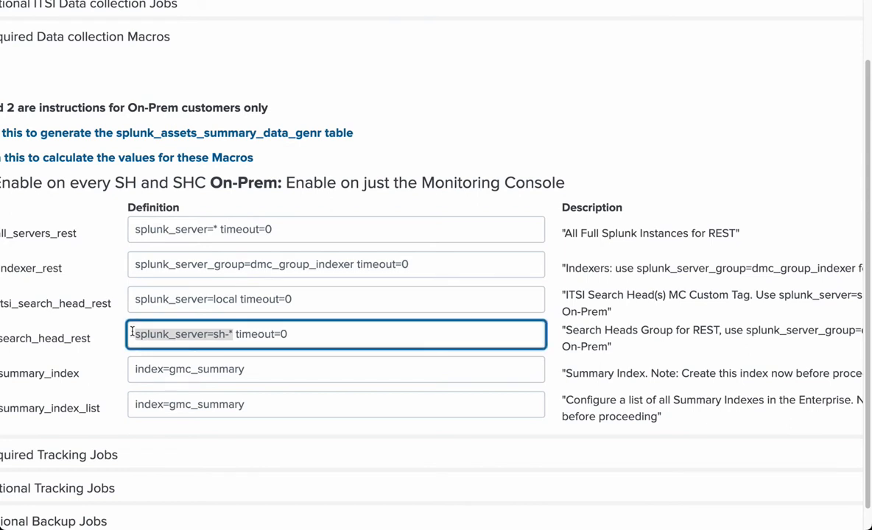
{"action": "left_click", "coordinate": [199, 297]}
{"action": "left_click", "coordinate": [200, 271]}
{"action": "key", "text": "super+z"}
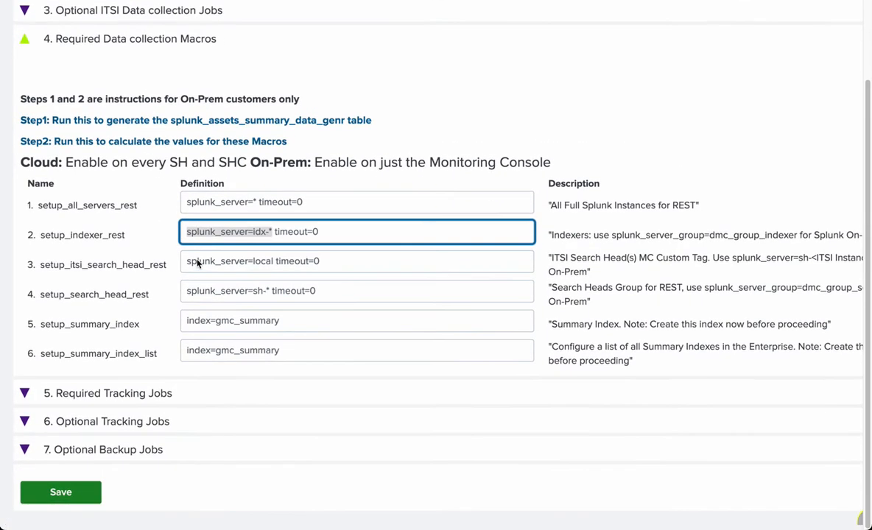
Step: Expand the Required Tracking Jobs section and review where its jobs must be enabled
{"action": "left_click", "coordinate": [127, 394]}
{"action": "scroll", "coordinate": [129, 399], "scroll_direction": "down", "scroll_amount": 5}
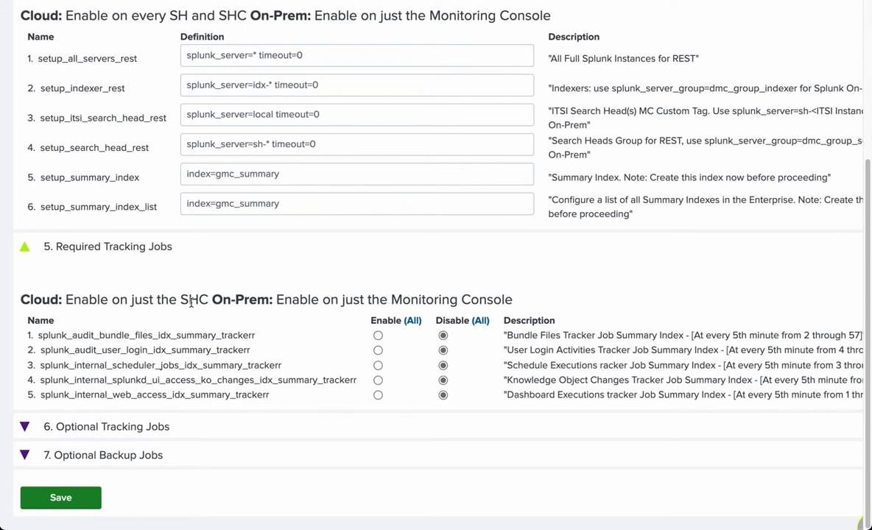
Step: Expand the Optional Tracking Jobs and Optional Backup Jobs sections and review where their jobs may be enabled
{"action": "left_click", "coordinate": [132, 426]}
{"action": "scroll", "coordinate": [134, 429], "scroll_direction": "down", "scroll_amount": 5}
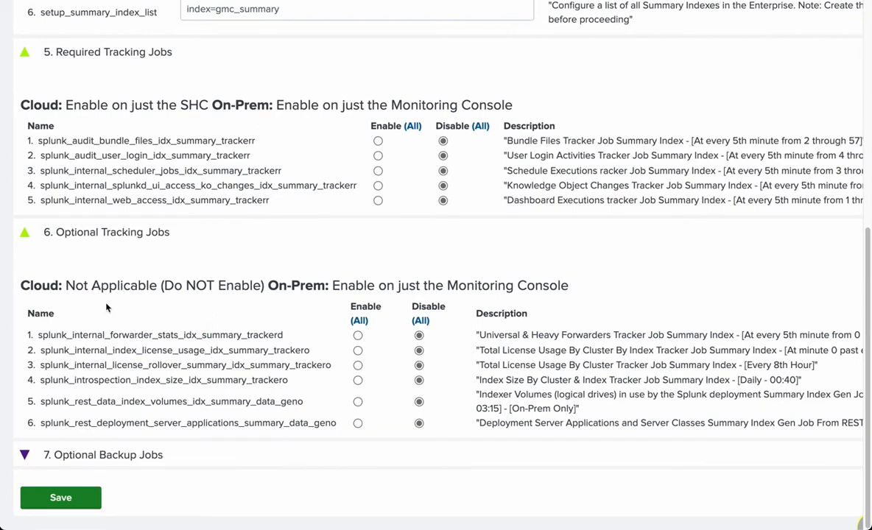
{"action": "left_click", "coordinate": [111, 454]}
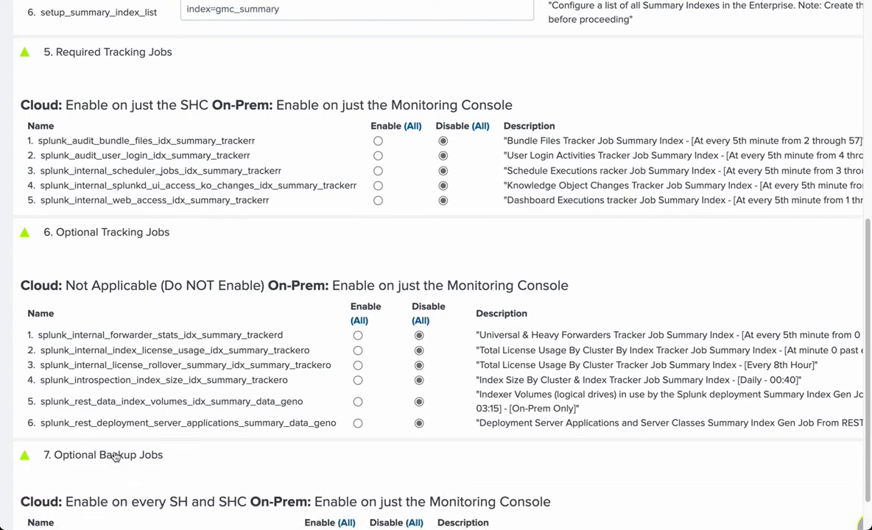
{"action": "scroll", "coordinate": [115, 456], "scroll_direction": "down", "scroll_amount": 3}
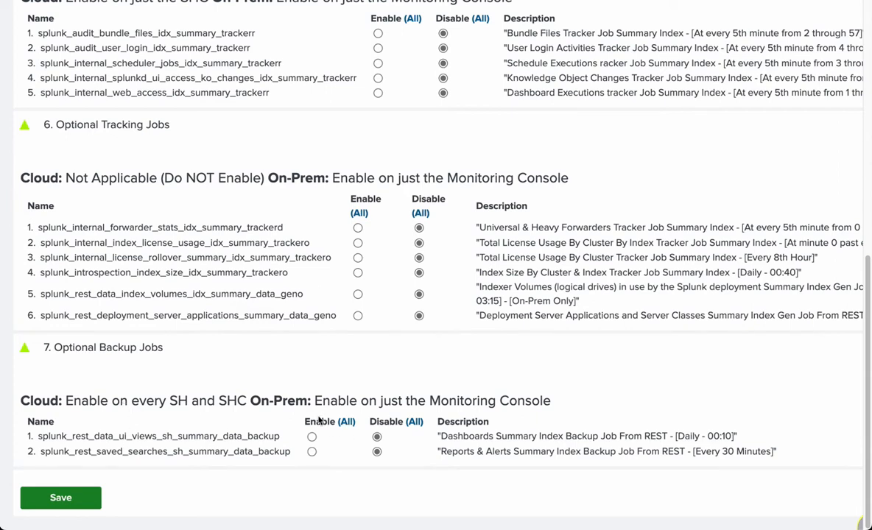
Step: Show the IA4S Search Head Jobs and expand Required KV Store Creation Jobs to review where they must be enabled
{"action": "scroll", "coordinate": [322, 414], "scroll_direction": "up", "scroll_amount": 15}
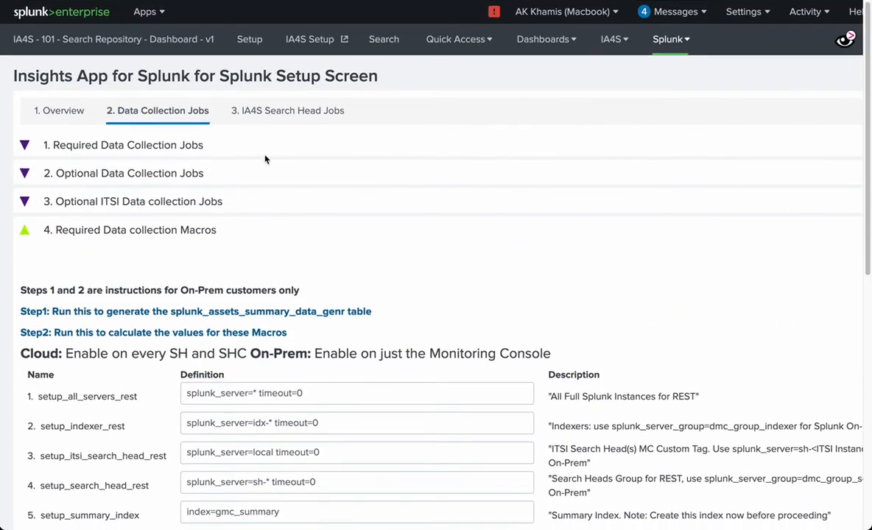
{"action": "left_click", "coordinate": [288, 110]}
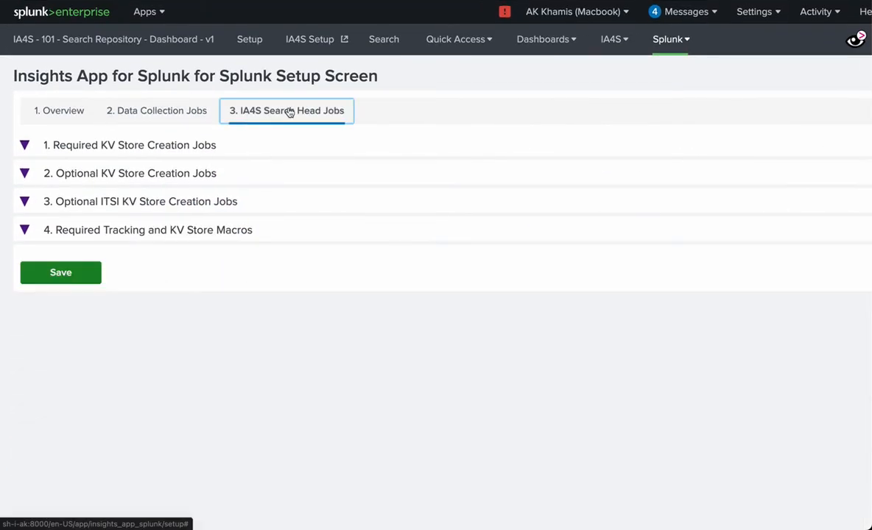
{"action": "left_click", "coordinate": [176, 147]}
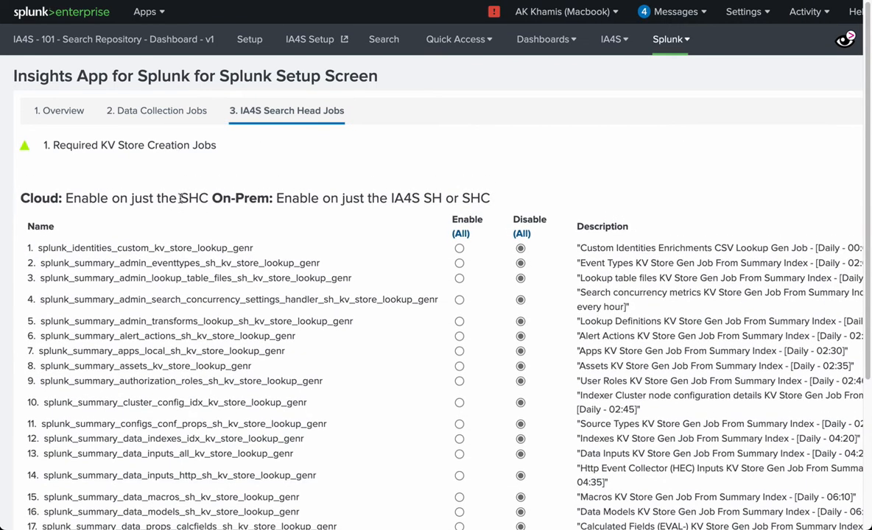
{"action": "left_click", "coordinate": [486, 41]}
{"action": "left_click", "coordinate": [521, 39]}
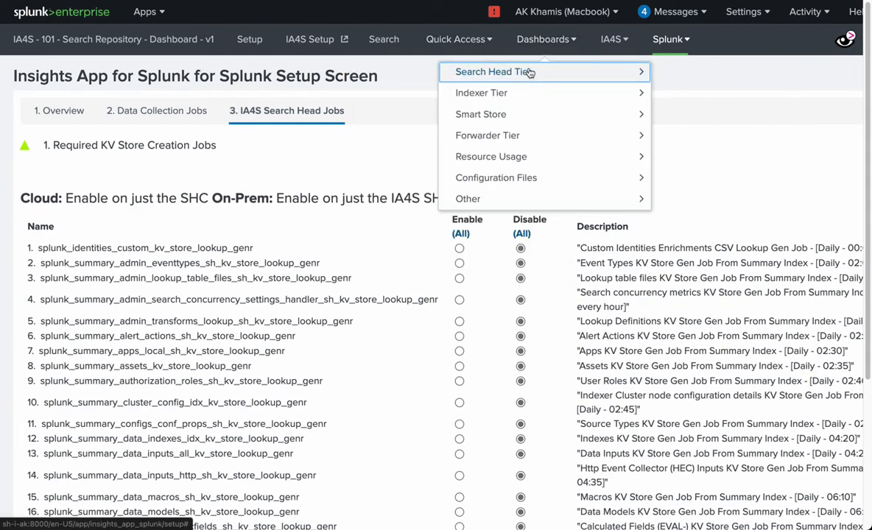
{"action": "left_click", "coordinate": [339, 145]}
{"action": "left_click", "coordinate": [302, 151]}
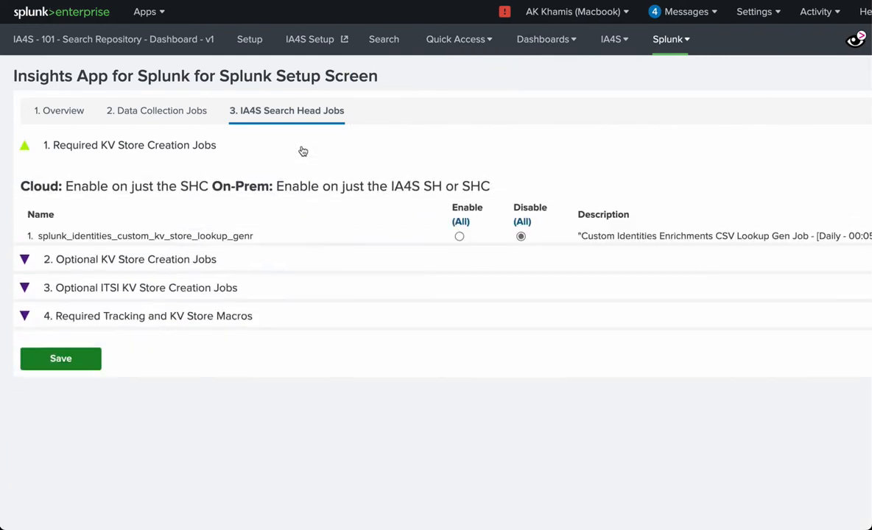
{"action": "scroll", "coordinate": [413, 288], "scroll_direction": "down", "scroll_amount": 1}
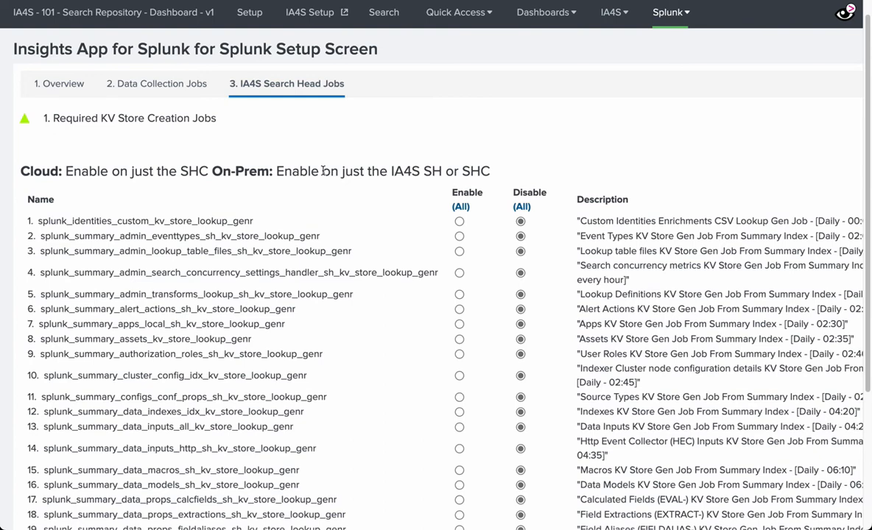
Step: Review the Optional KV Store Creation Jobs and the Optional ITSI KV Store Creation Jobs, collapsing each section before expanding the following one
{"action": "left_click", "coordinate": [189, 118]}
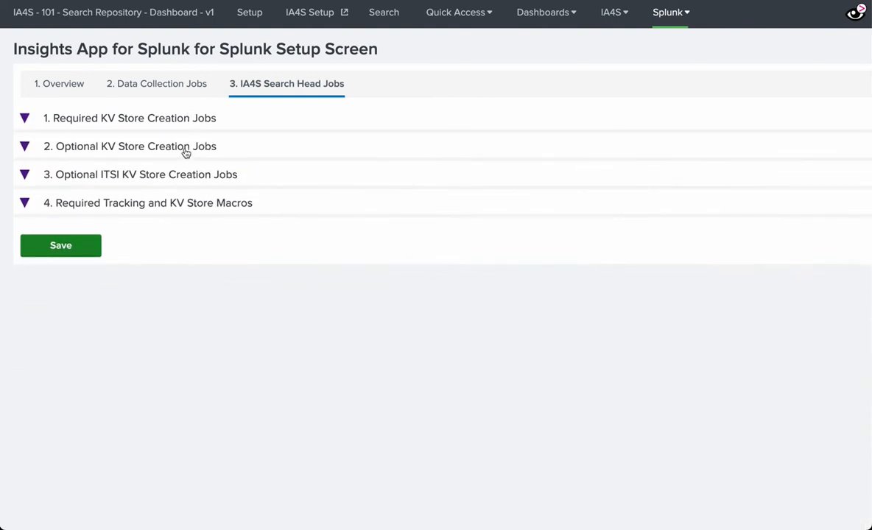
{"action": "left_click", "coordinate": [186, 147]}
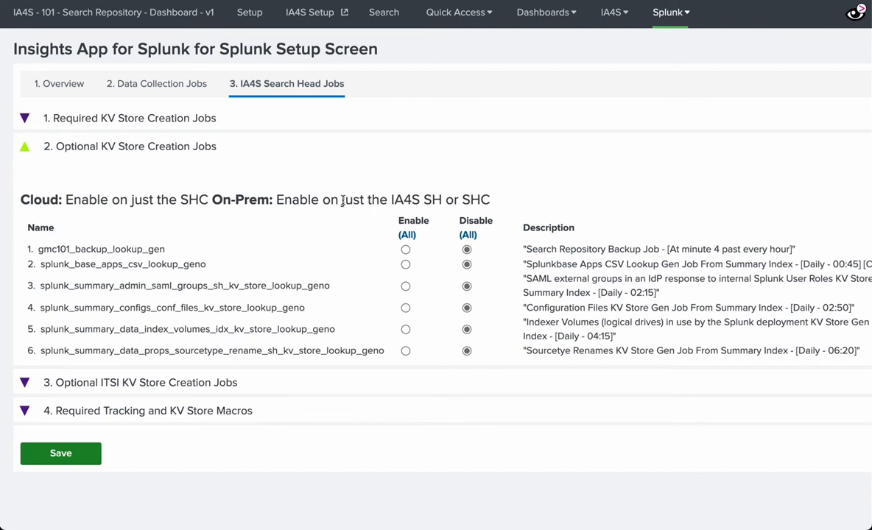
{"action": "left_click", "coordinate": [165, 140]}
{"action": "left_click", "coordinate": [129, 176]}
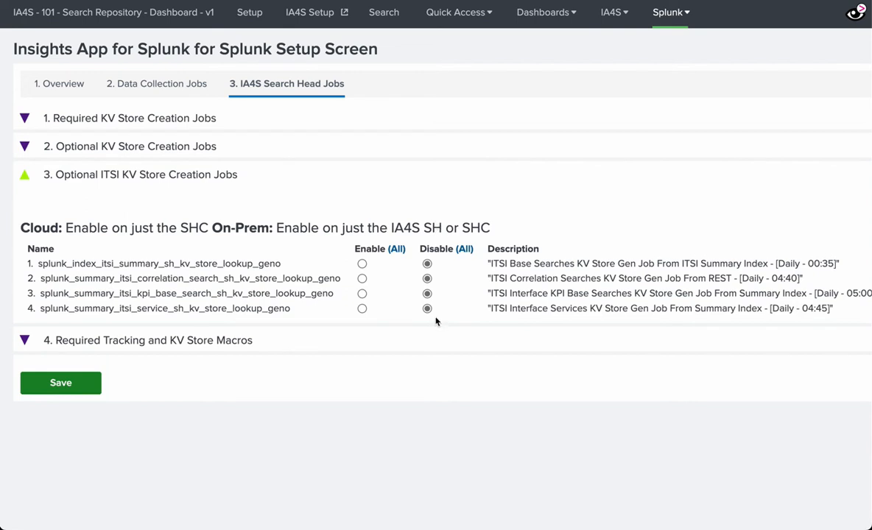
Step: Expand Required Tracking and KV Store Macros and run the Step2 search that calculates the macro values
{"action": "left_click", "coordinate": [207, 345]}
{"action": "scroll", "coordinate": [206, 346], "scroll_direction": "down", "scroll_amount": 3}
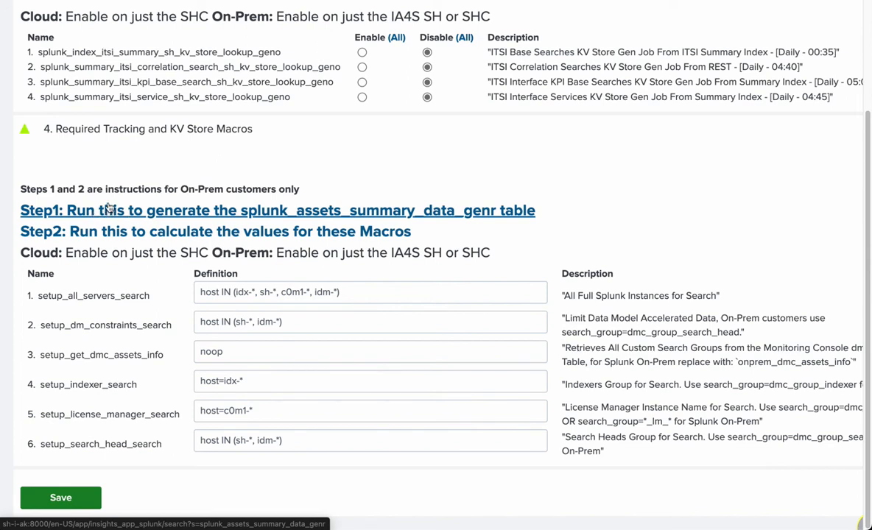
{"action": "left_click", "coordinate": [111, 242]}
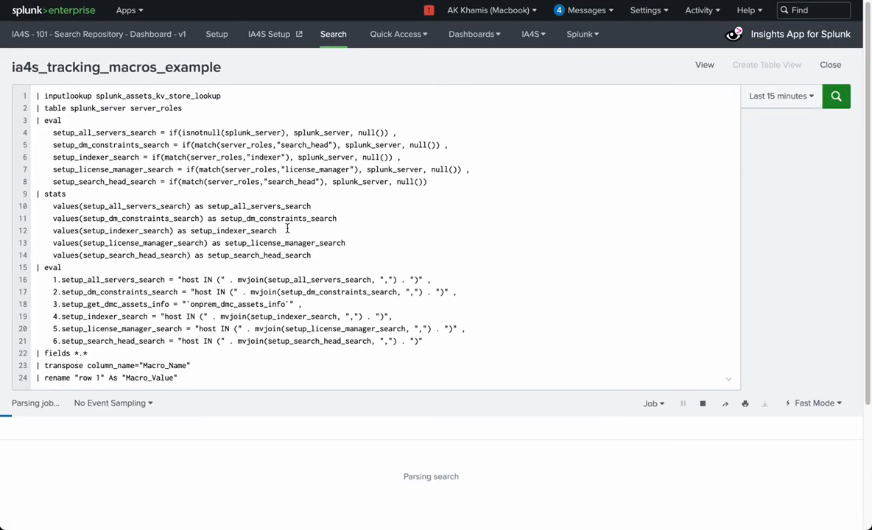
{"action": "scroll", "coordinate": [289, 232], "scroll_direction": "down", "scroll_amount": 5}
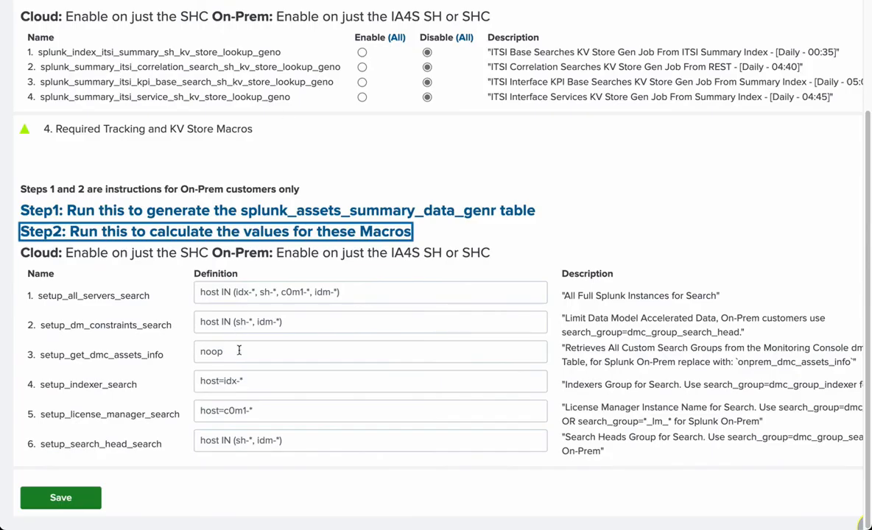
Step: Check the setup_get_dmc_assets_info definition, and collapse the Optional ITSI KV Store Creation Jobs to review the required macros alone
{"action": "left_click", "coordinate": [238, 351]}
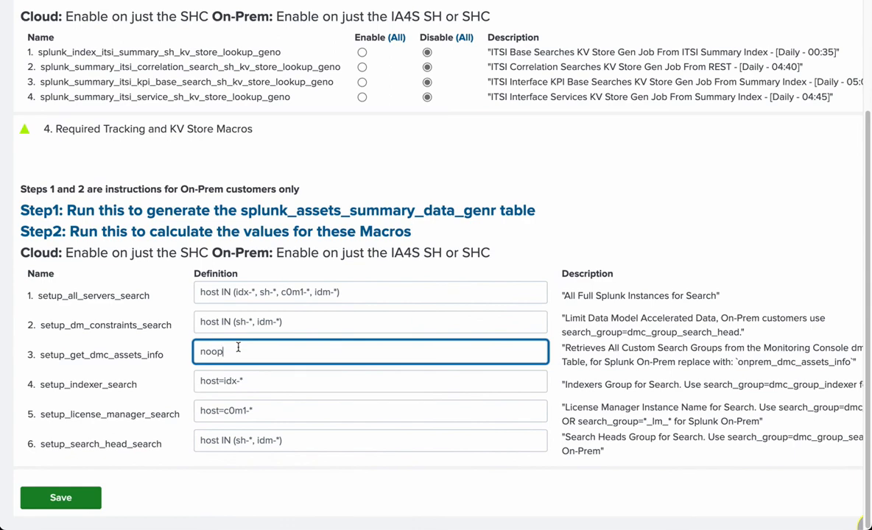
{"action": "scroll", "coordinate": [238, 349], "scroll_direction": "up", "scroll_amount": 5}
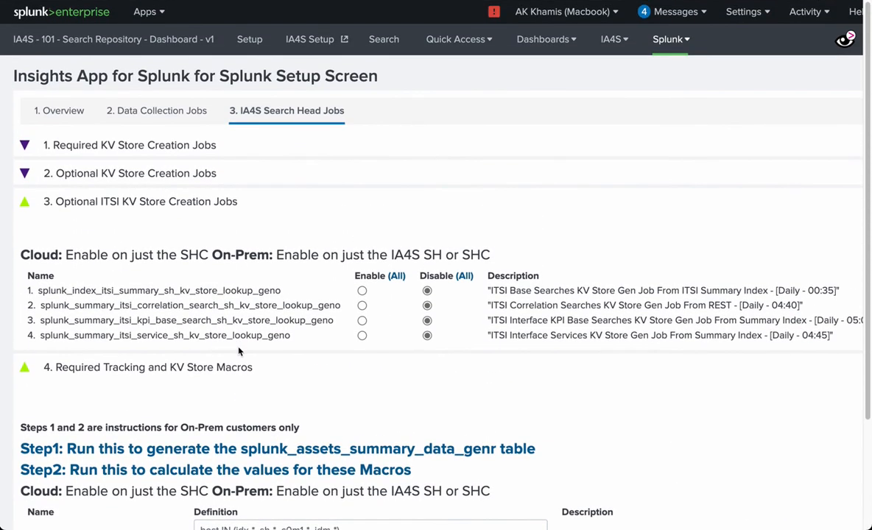
{"action": "left_click", "coordinate": [177, 203]}
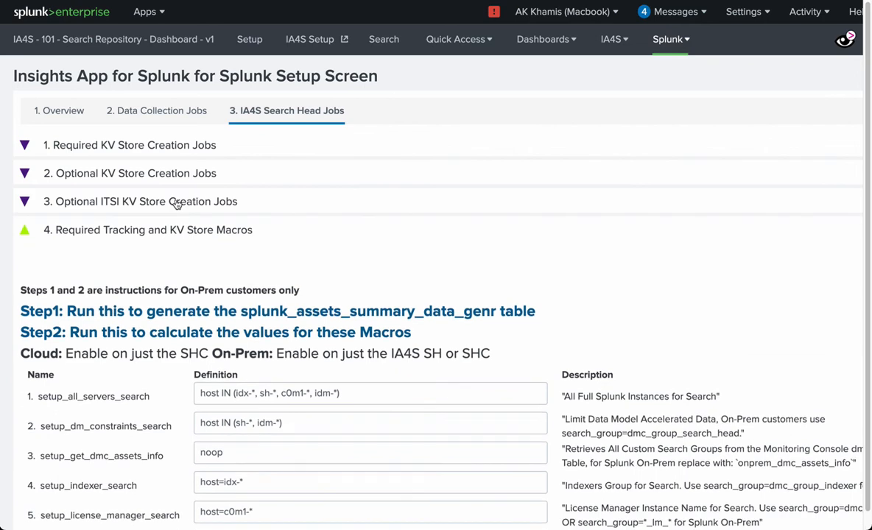
{"action": "scroll", "coordinate": [177, 204], "scroll_direction": "down", "scroll_amount": 3}
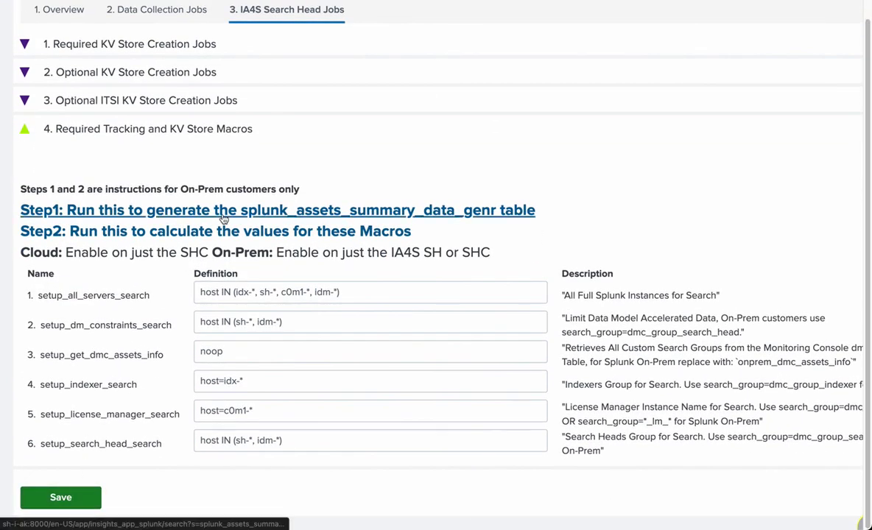